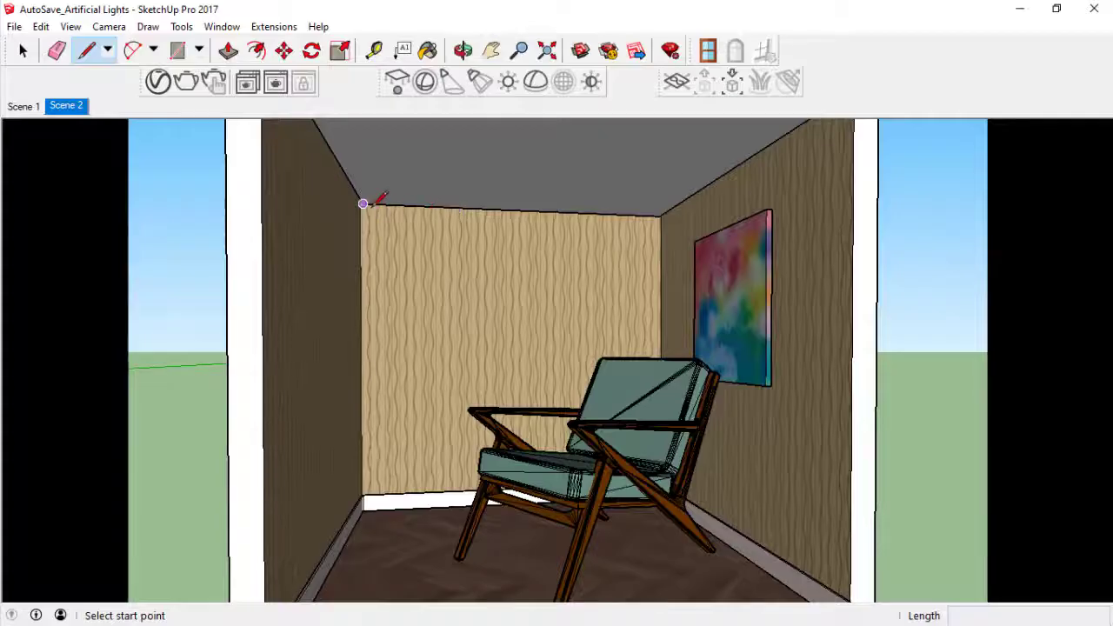
# Draw a guide line diagonally across the ceiling between opposite corners
pyautogui.click(363, 203)
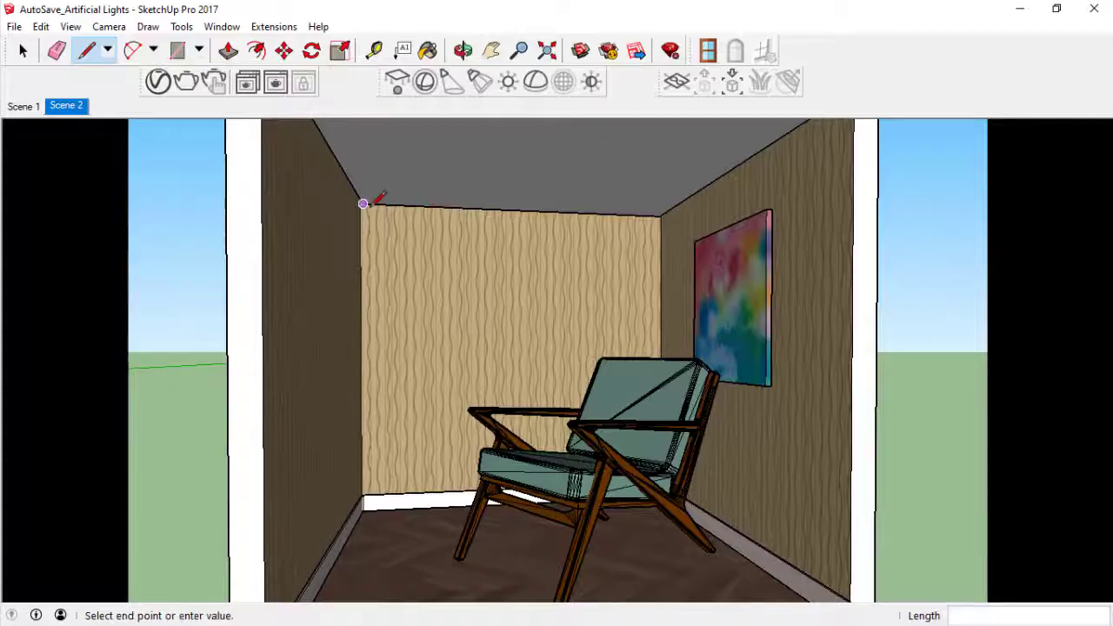
pyautogui.moveTo(641, 158); pyautogui.dragTo(591, 218, button='middle')
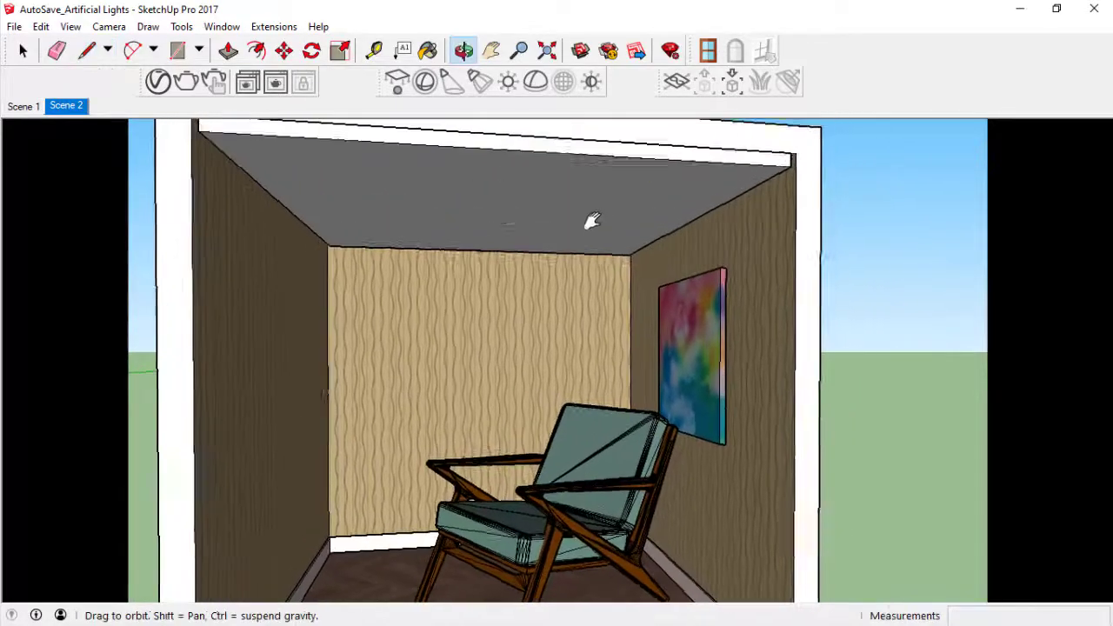
pyautogui.click(792, 158)
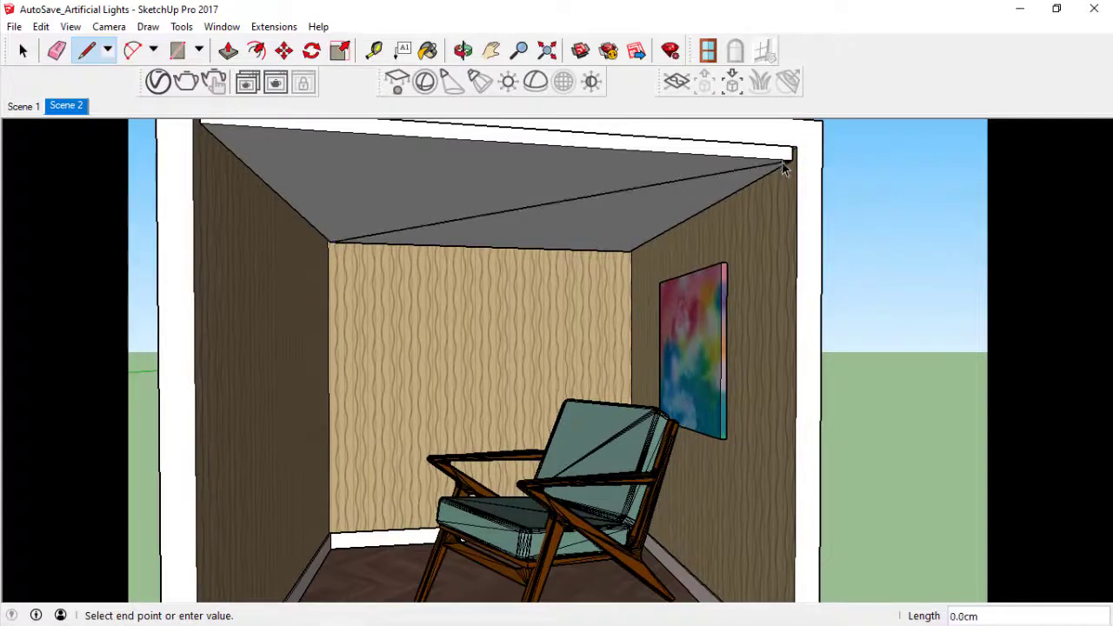
pyautogui.press('space')
# Draw a 32cm vertical cord down from the diagonal's midpoint
pyautogui.press('l')
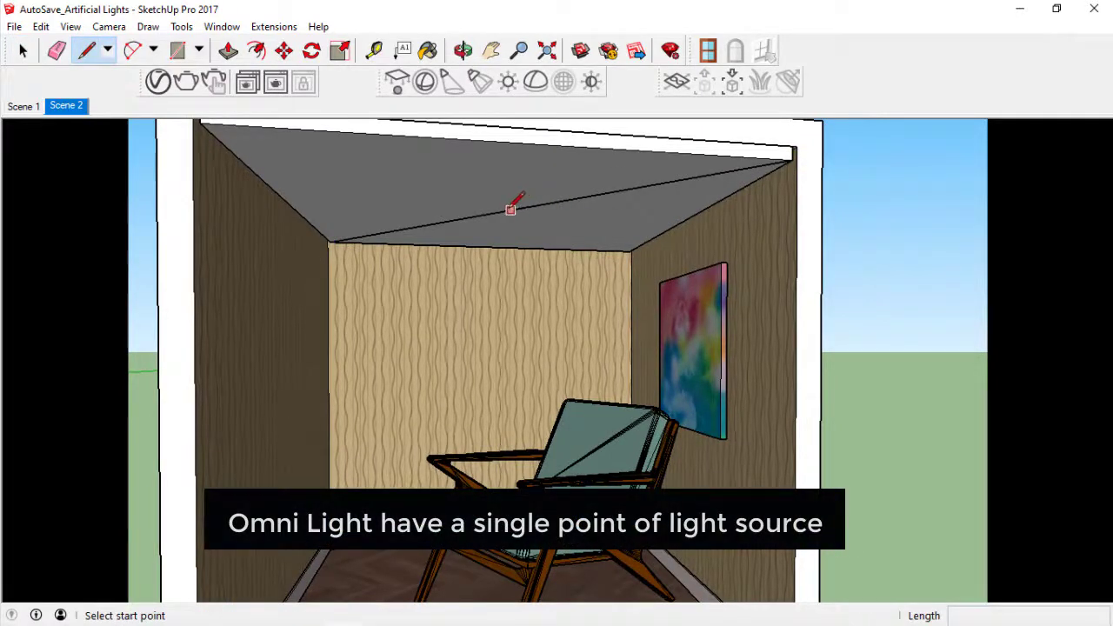
pyautogui.click(498, 211)
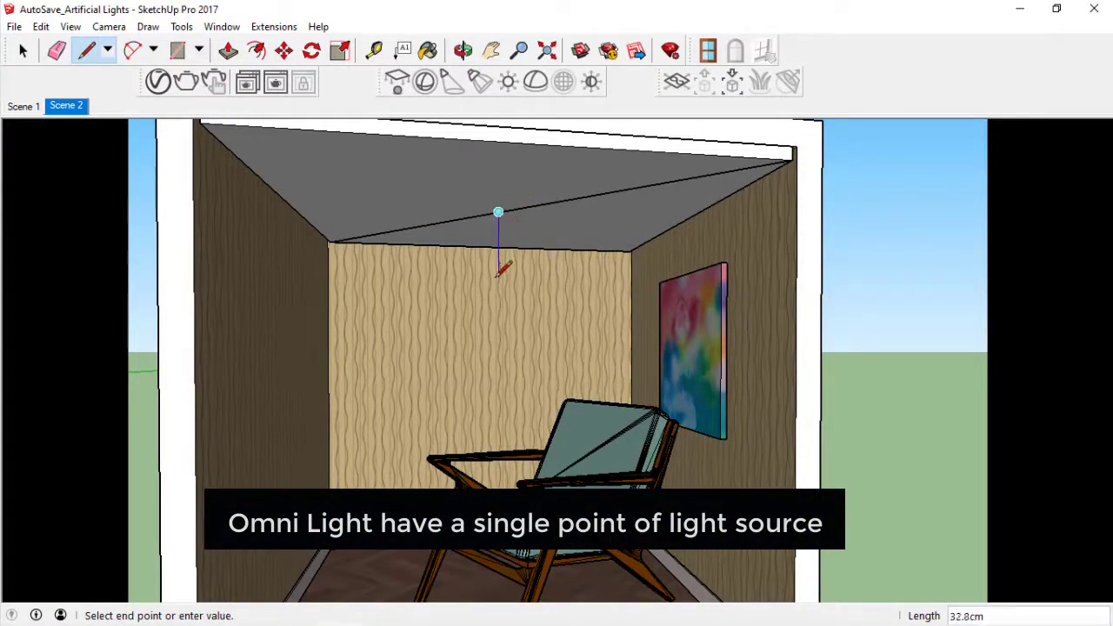
pyautogui.write('32')
pyautogui.press('Return')
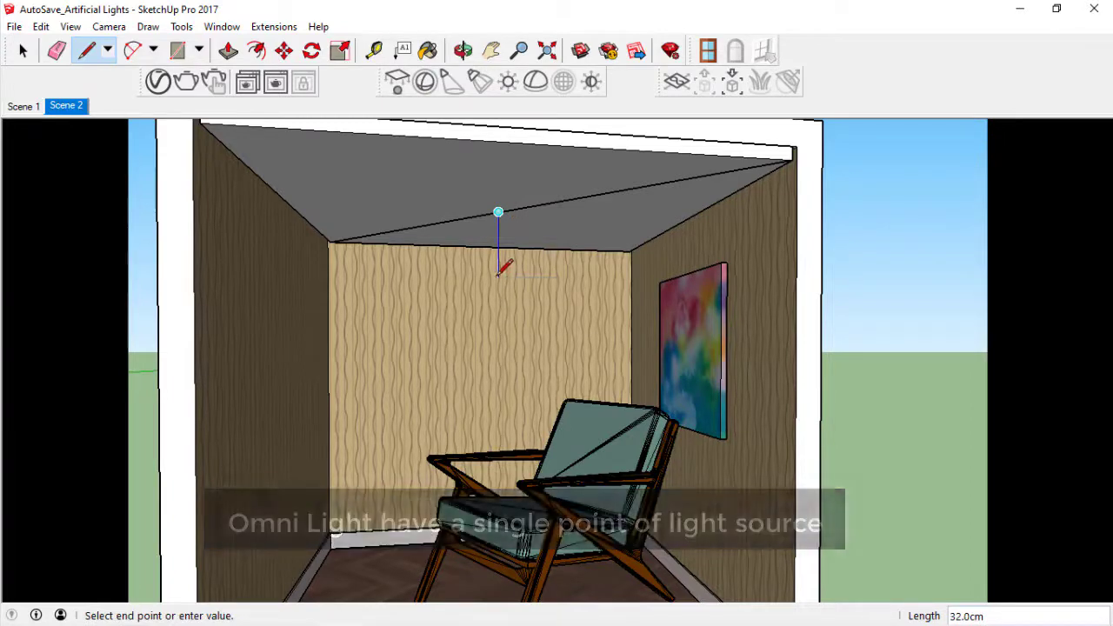
pyautogui.press('space')
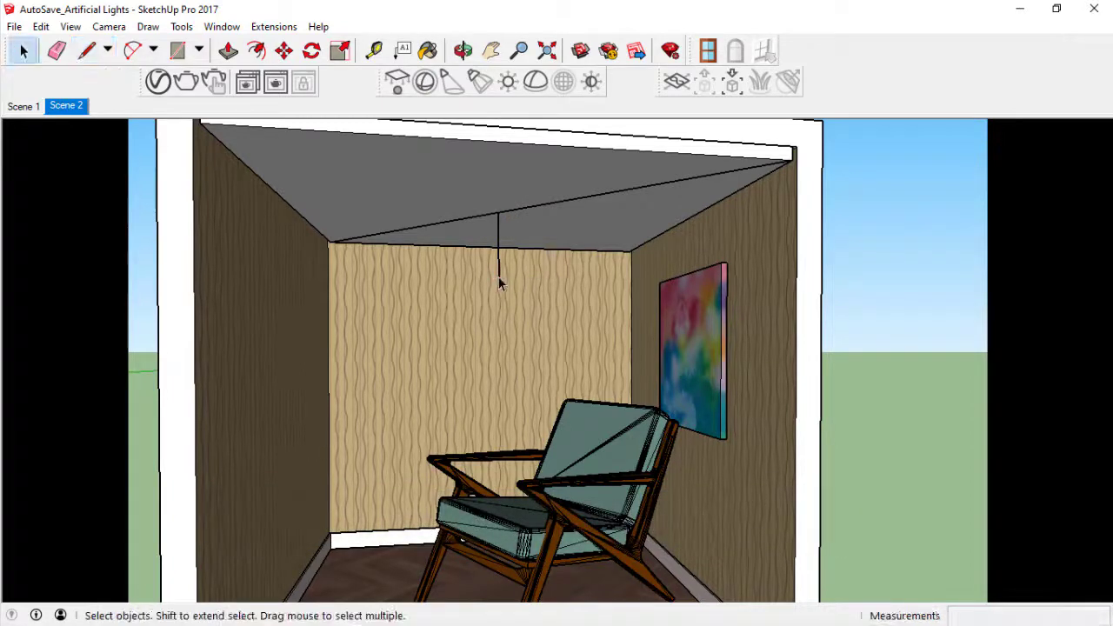
# Erase both halves of the ceiling diagonal with the Eraser
pyautogui.press('e')
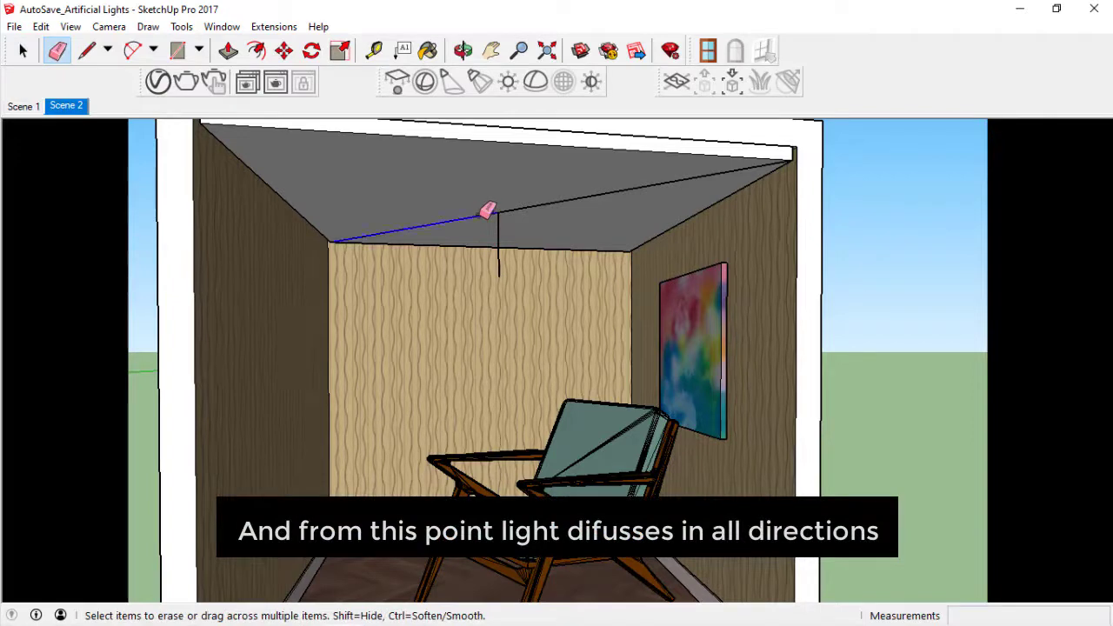
pyautogui.moveTo(486, 214); pyautogui.dragTo(504, 210)
pyautogui.click(532, 202)
pyautogui.press('space')
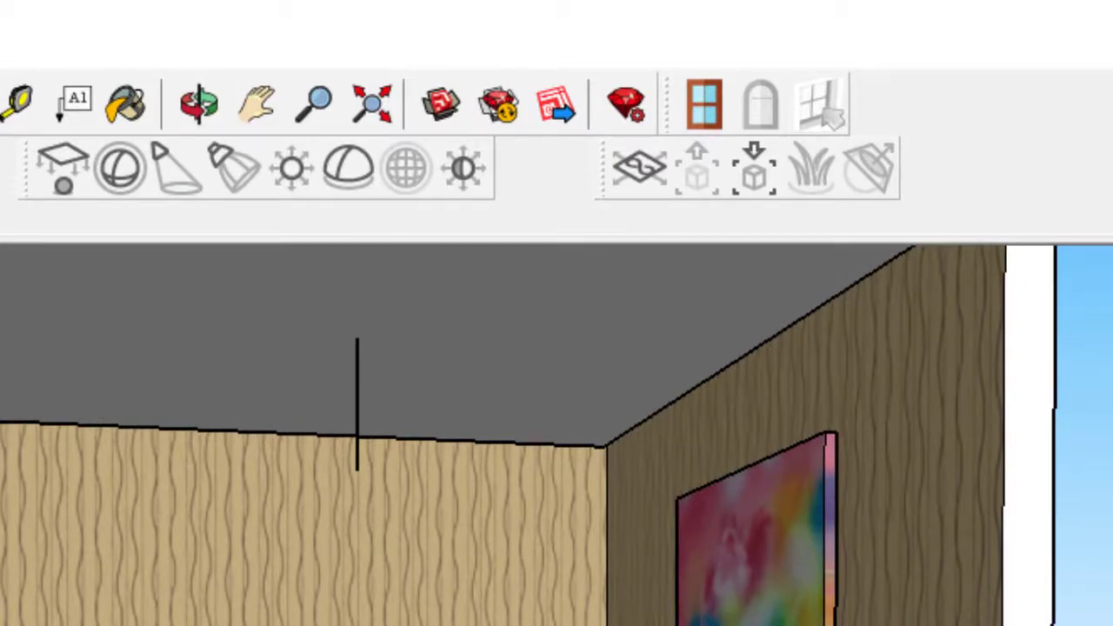
# Place a V-Ray Omni Light at the cord's bottom end and open the V-Ray Asset Editor
pyautogui.click(297, 174)
pyautogui.click(364, 523)
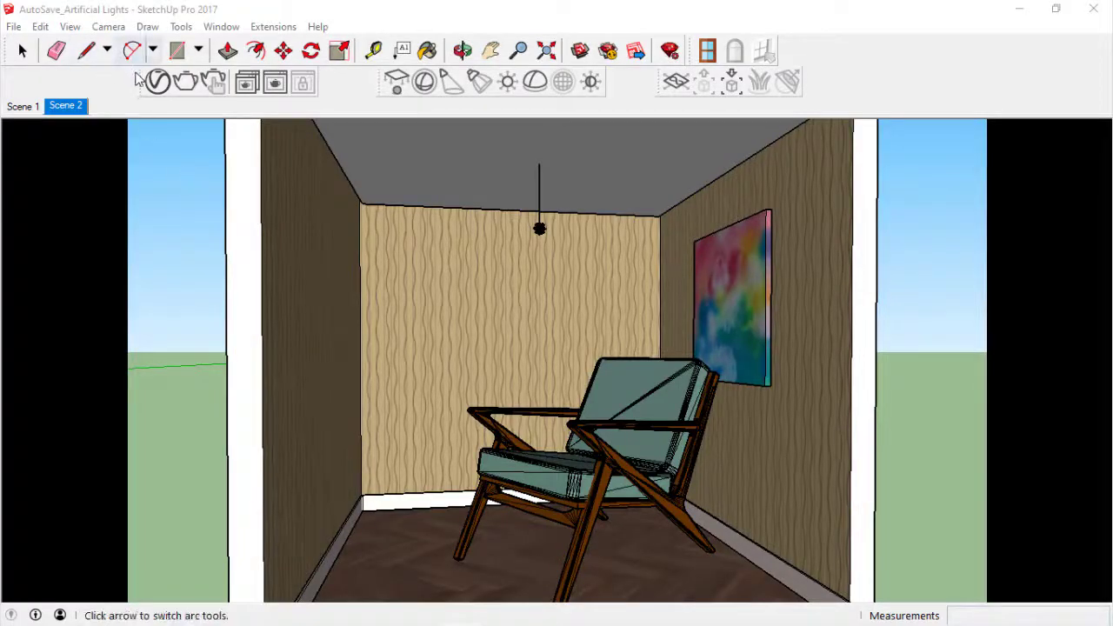
pyautogui.click(157, 87)
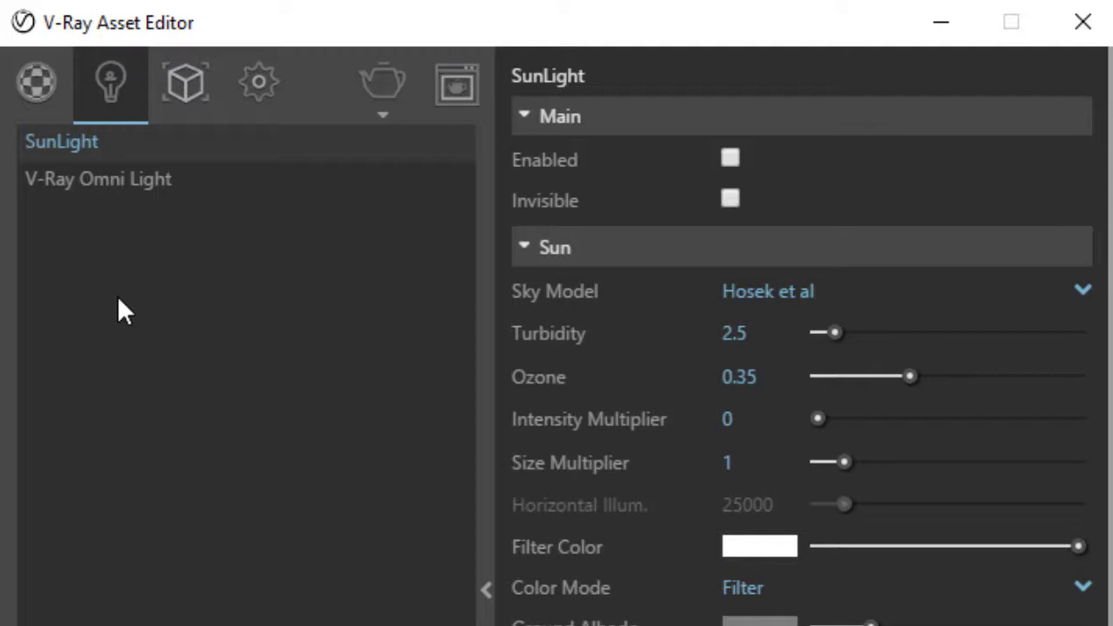
# Select the V-Ray Omni Light and switch its Units to Luminous Power (Lumens)
pyautogui.click(106, 180)
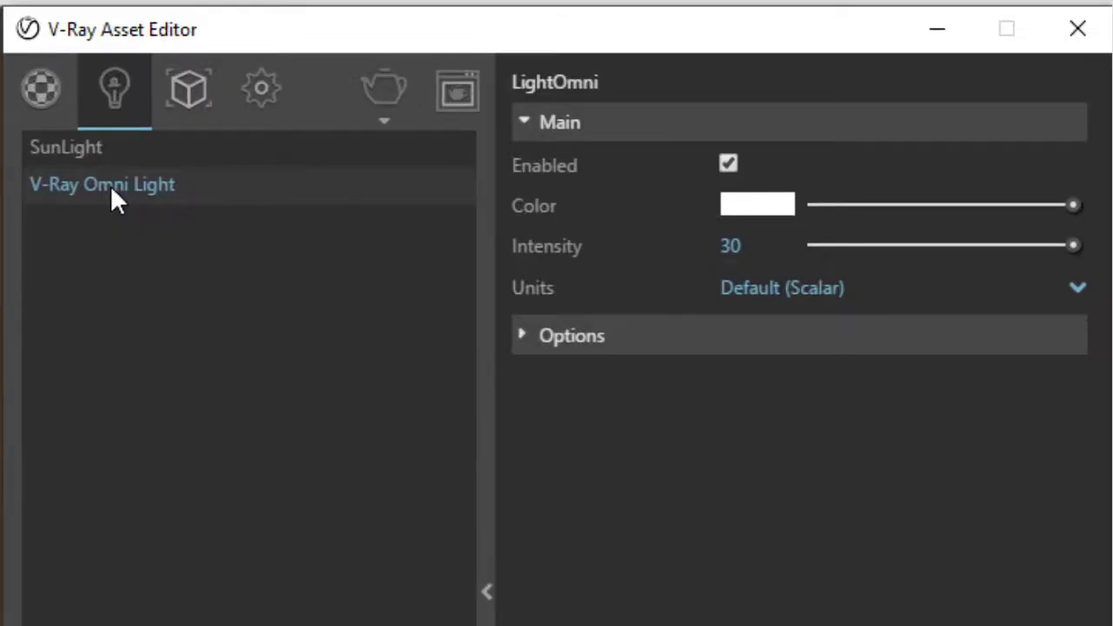
pyautogui.moveTo(534, 288)
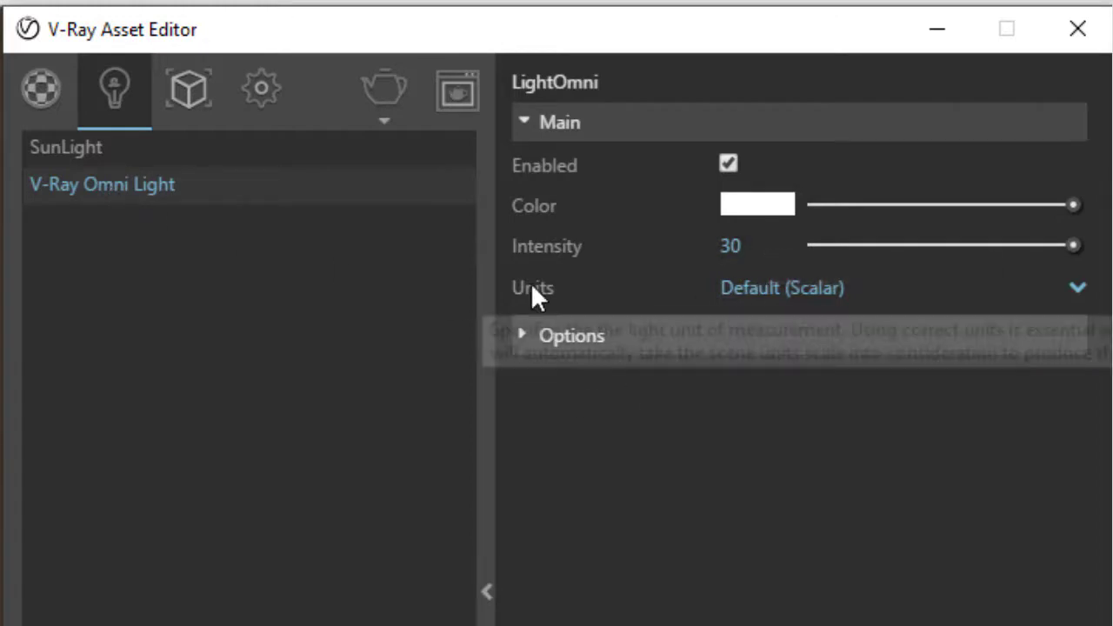
pyautogui.click(1079, 289)
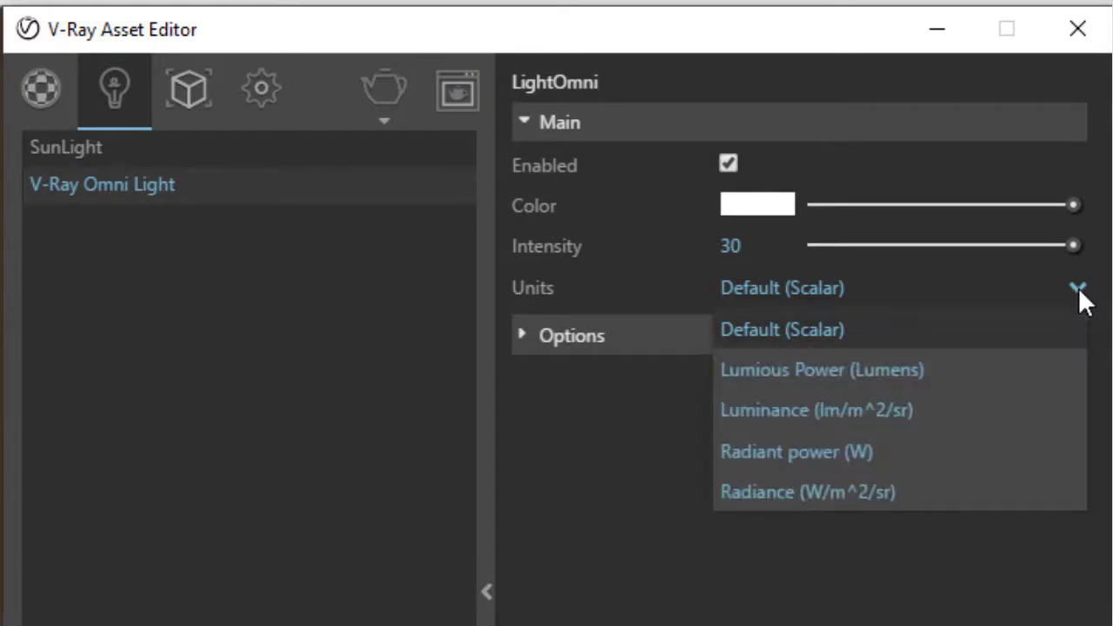
pyautogui.click(928, 387)
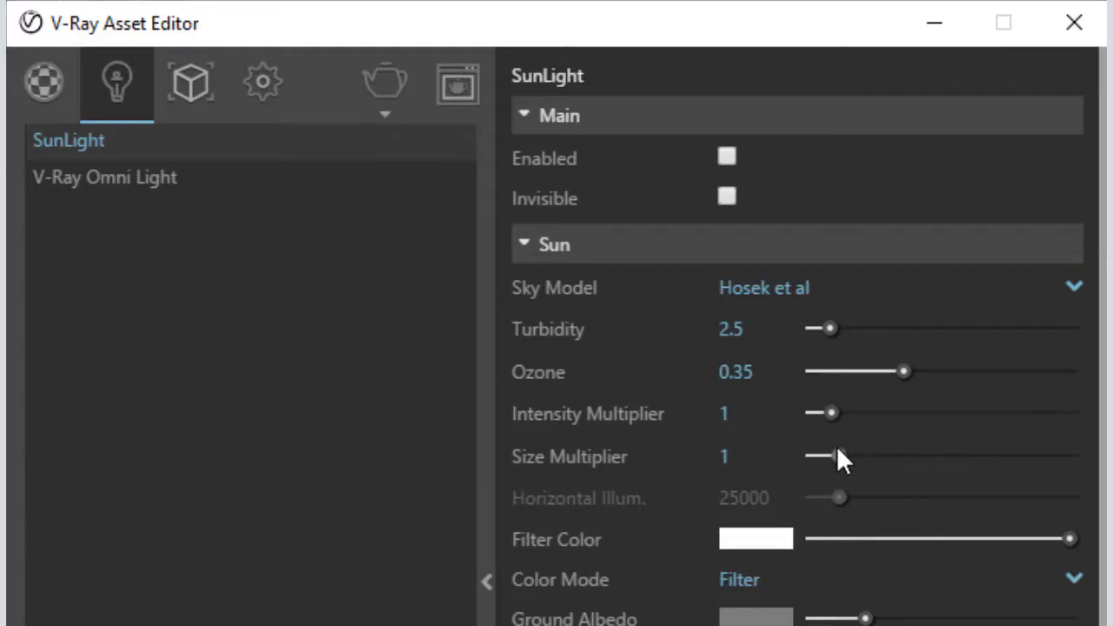
# Set the omni light's intensity to 2500 lumens and run a test V-Ray render
pyautogui.click(746, 413)
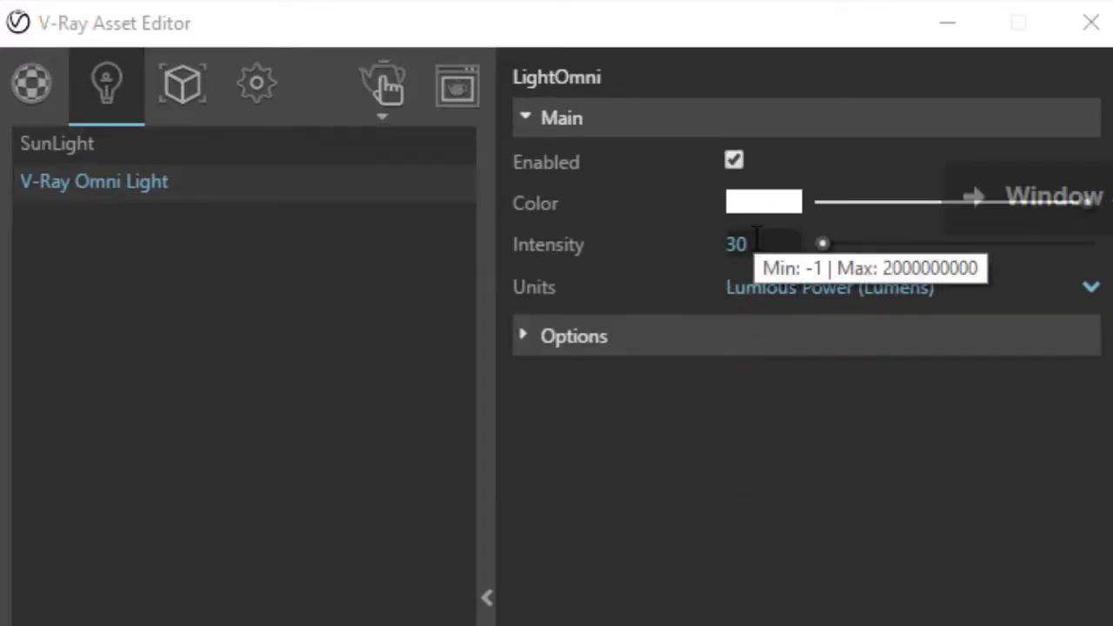
pyautogui.click(754, 244)
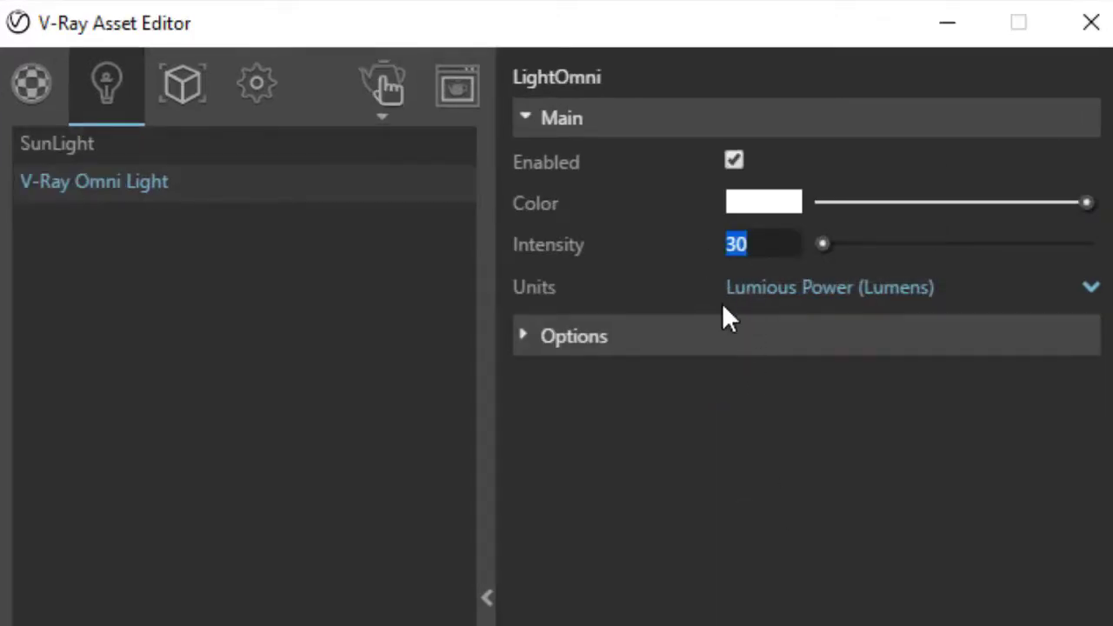
pyautogui.write('2500')
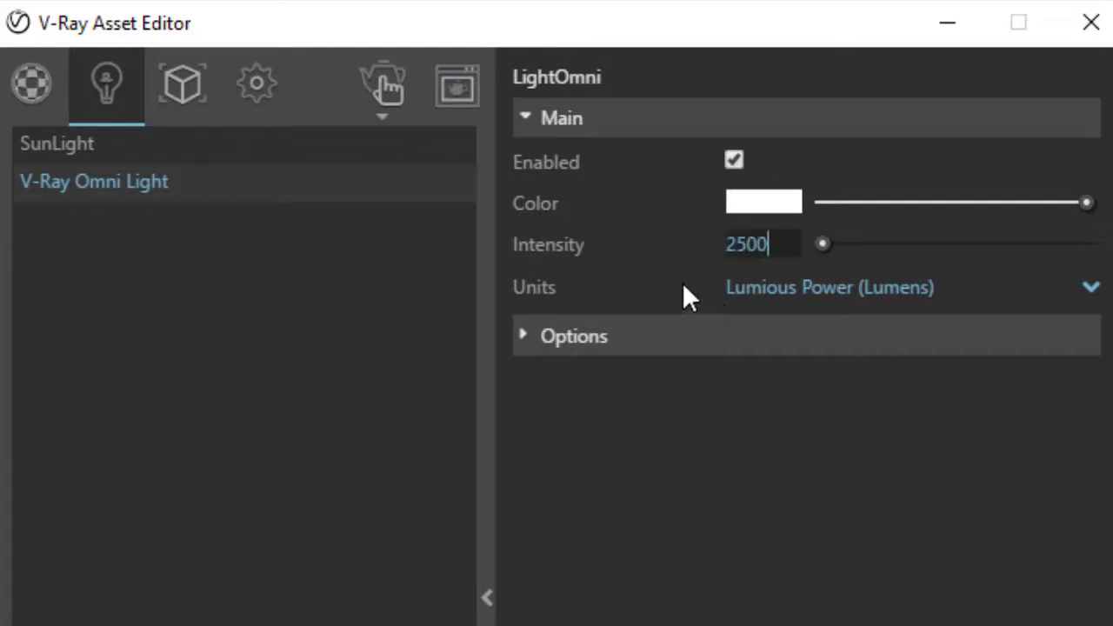
pyautogui.click(384, 120)
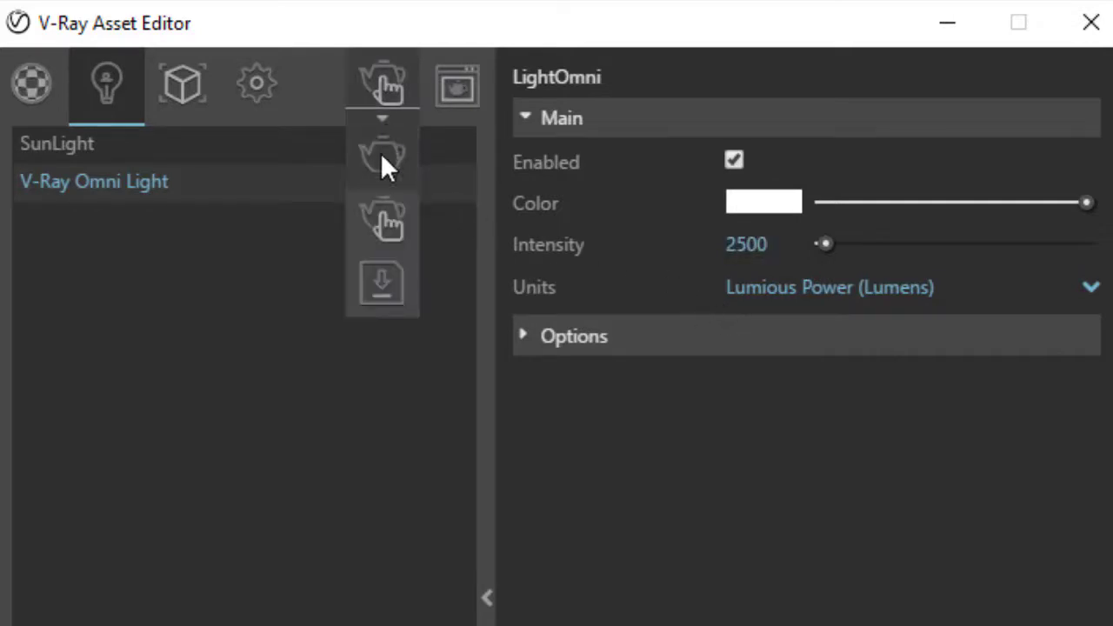
pyautogui.click(382, 158)
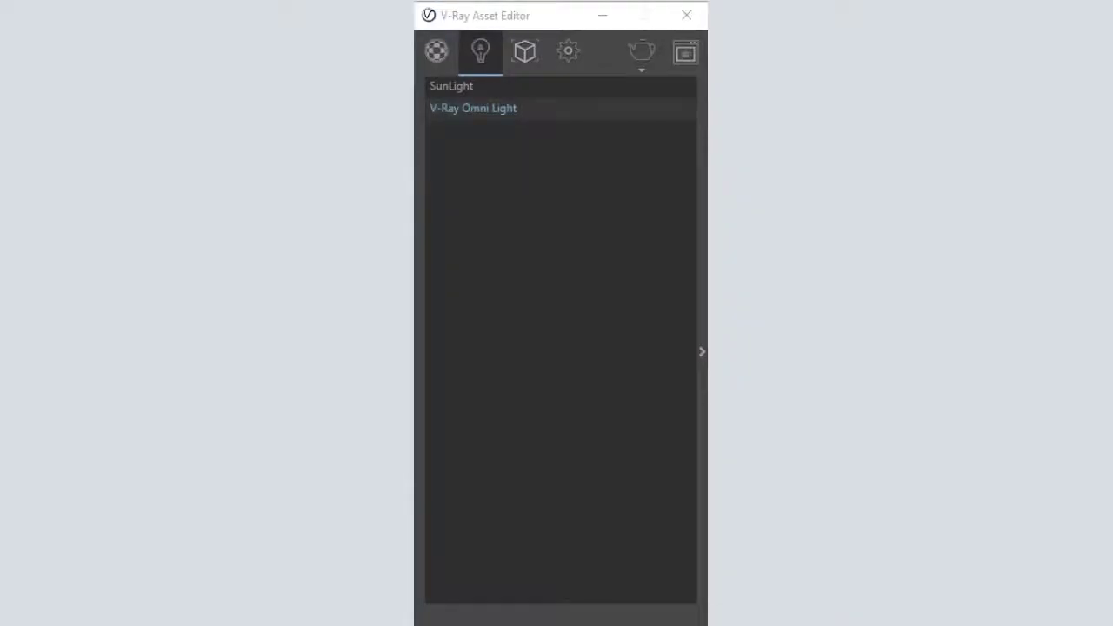
# Set the V-Ray camera Exposure Value to 8 and render the room
pyautogui.click(567, 54)
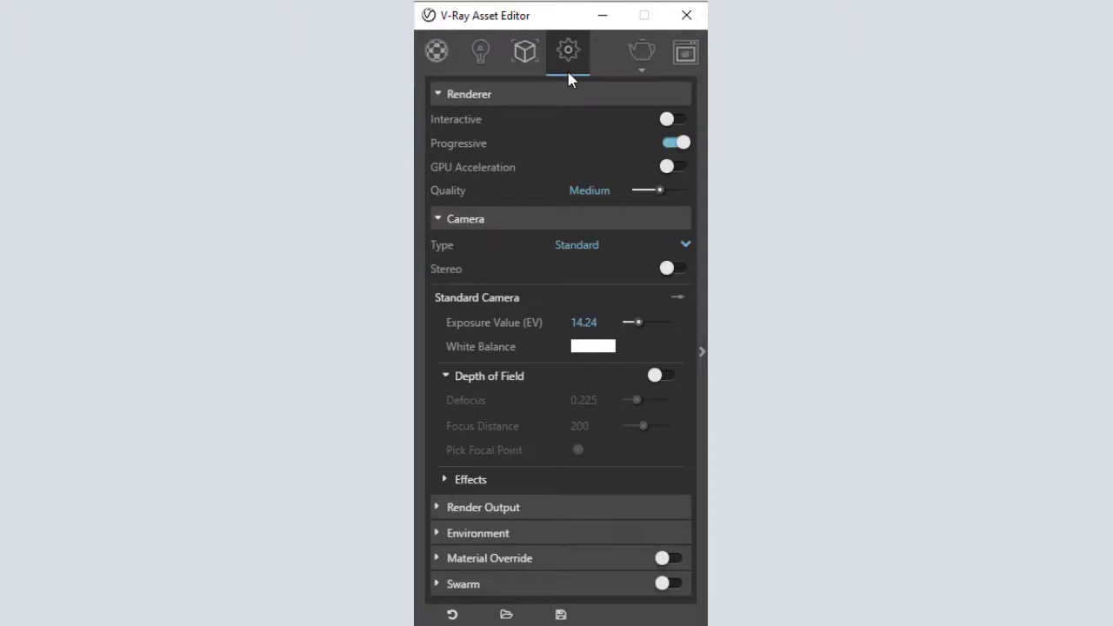
pyautogui.click(438, 220)
pyautogui.click(439, 220)
pyautogui.doubleClick(607, 322)
pyautogui.write('8')
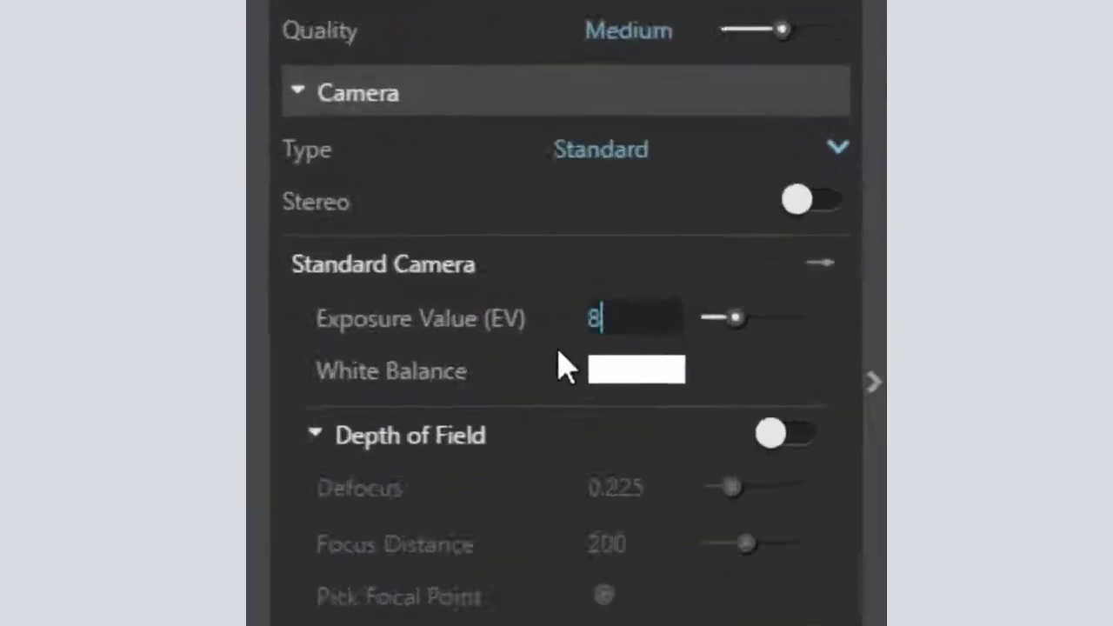
pyautogui.press('Return')
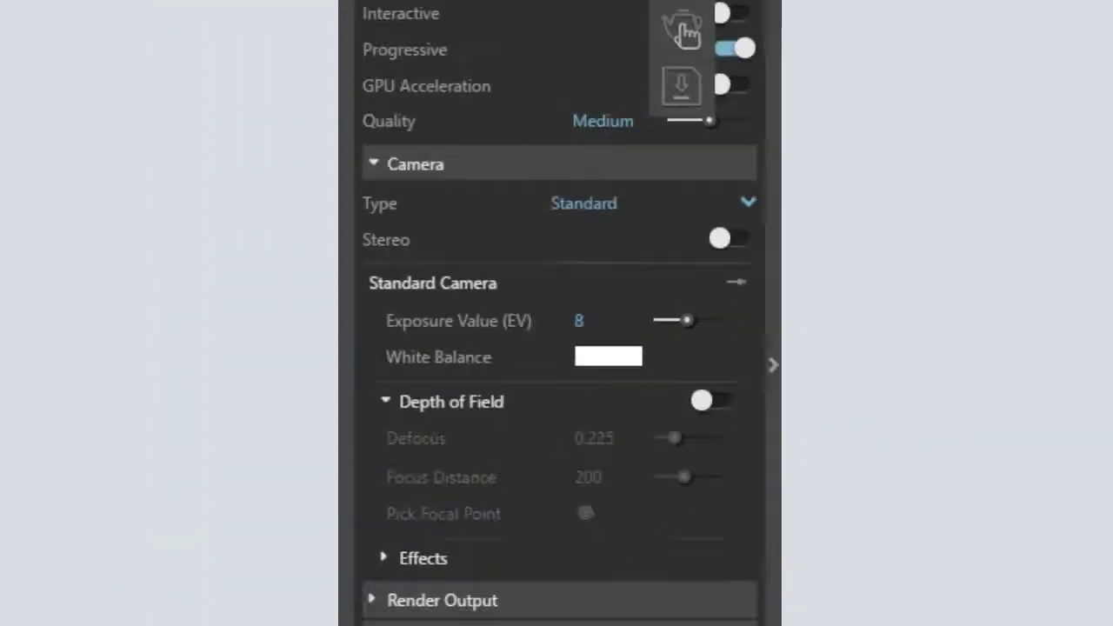
pyautogui.click(632, 93)
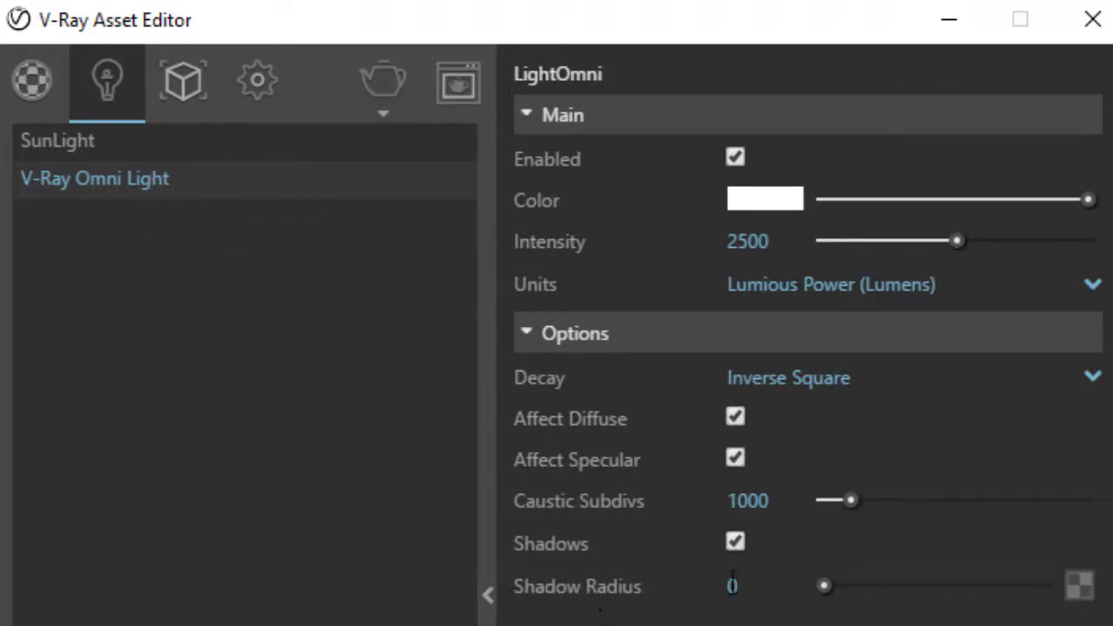
# Set the omni light's Shadow Radius to 5 and render with V-Ray
pyautogui.click(732, 586)
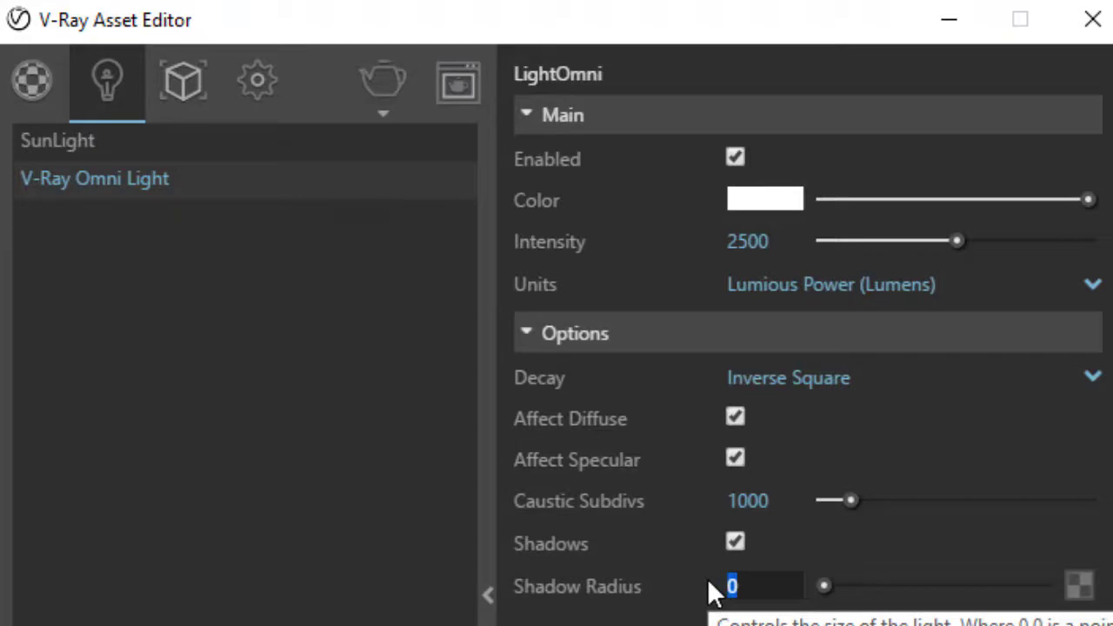
pyautogui.write('5')
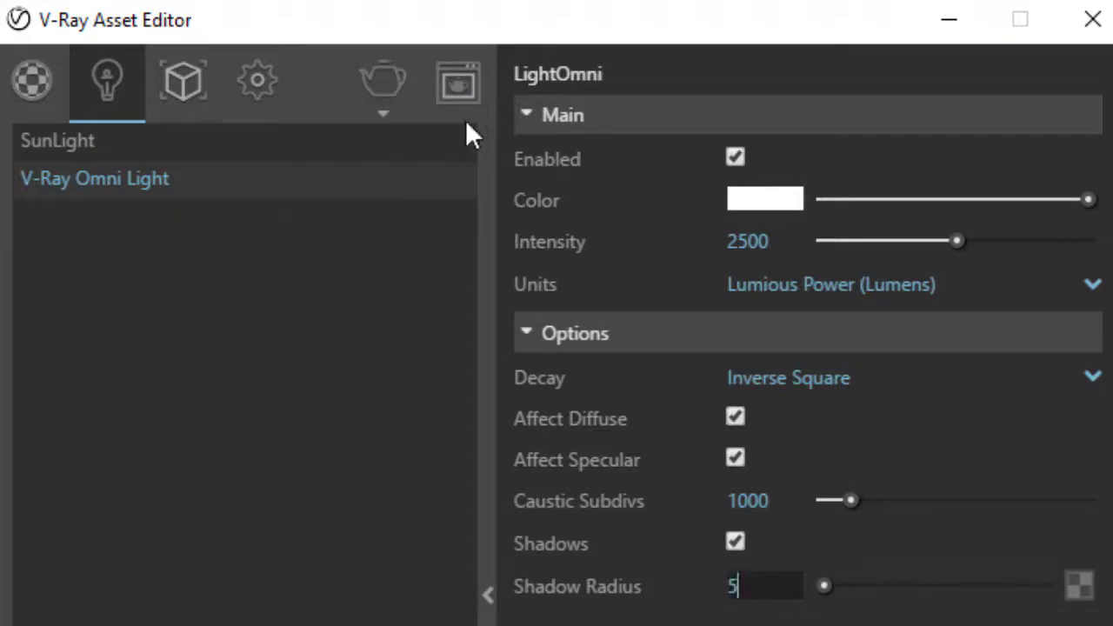
pyautogui.click(382, 113)
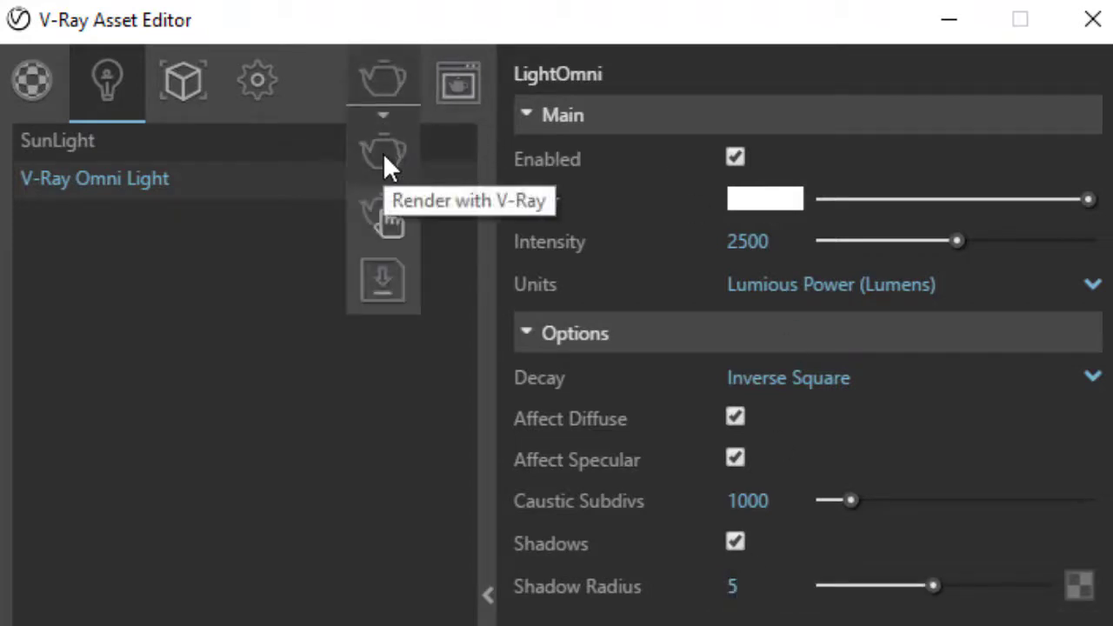
pyautogui.click(384, 157)
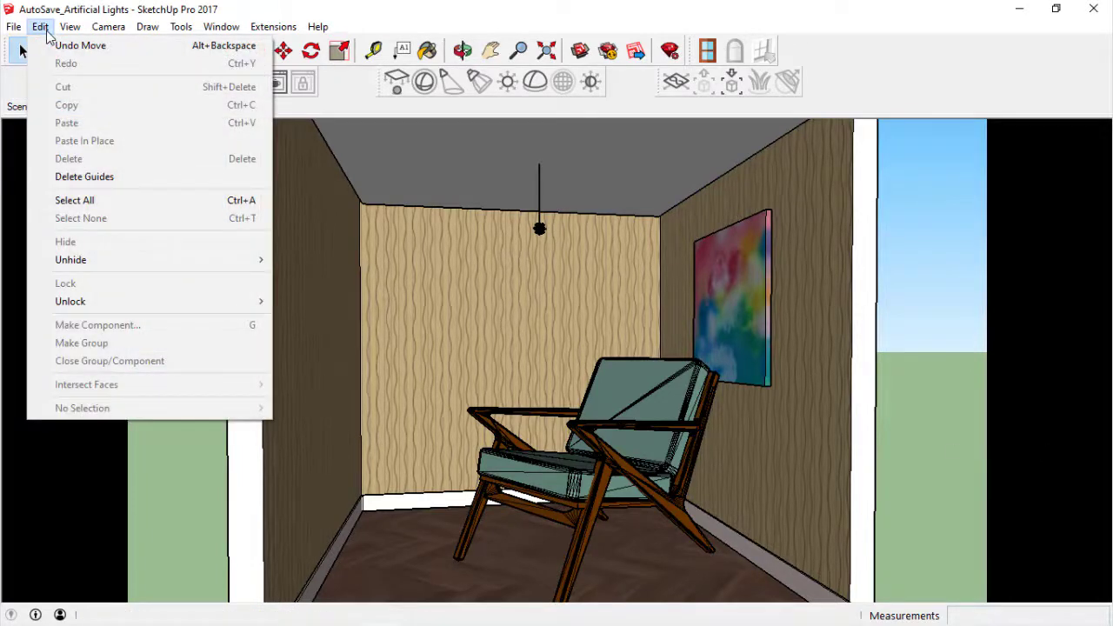
pyautogui.moveTo(70, 260)
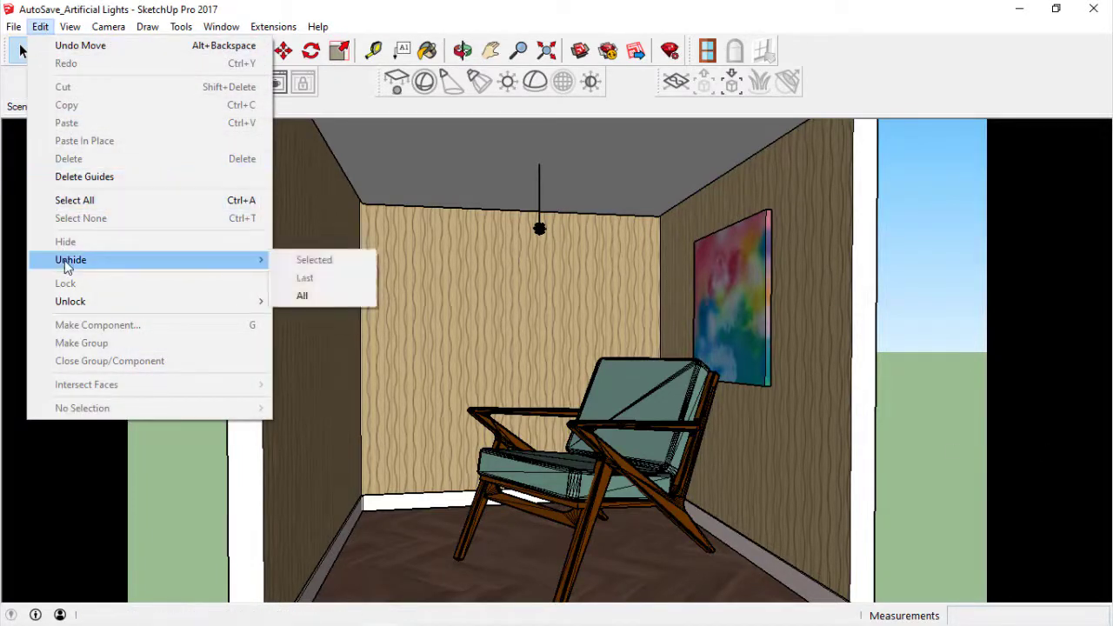
# Unhide all geometry, select the pendant bulb, activate Paint Bucket, and render with V-Ray
pyautogui.click(301, 297)
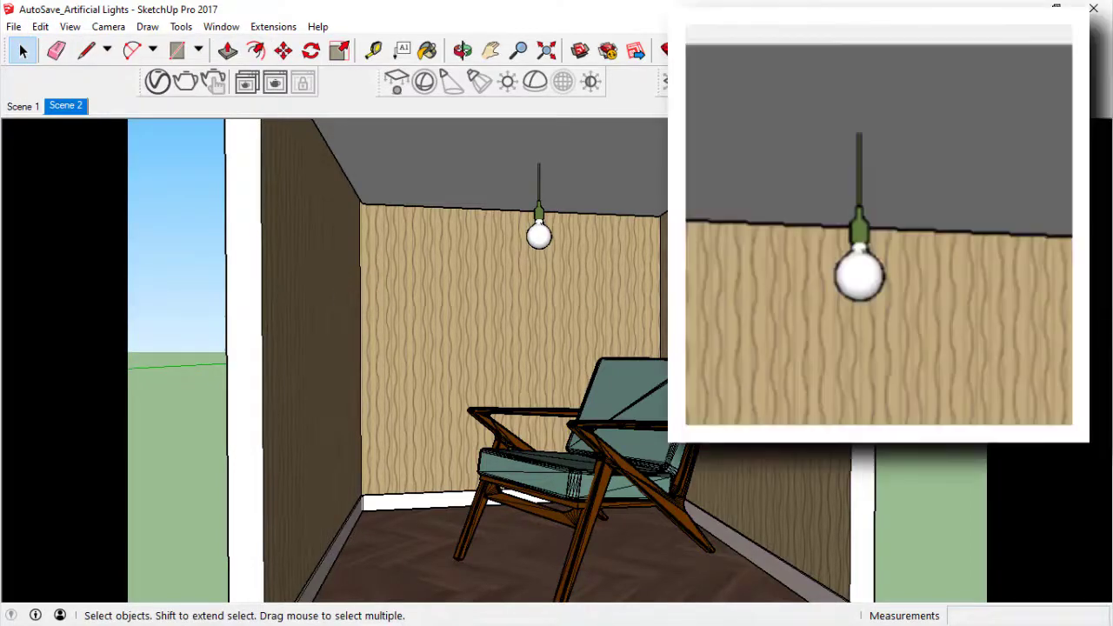
pyautogui.click(863, 292)
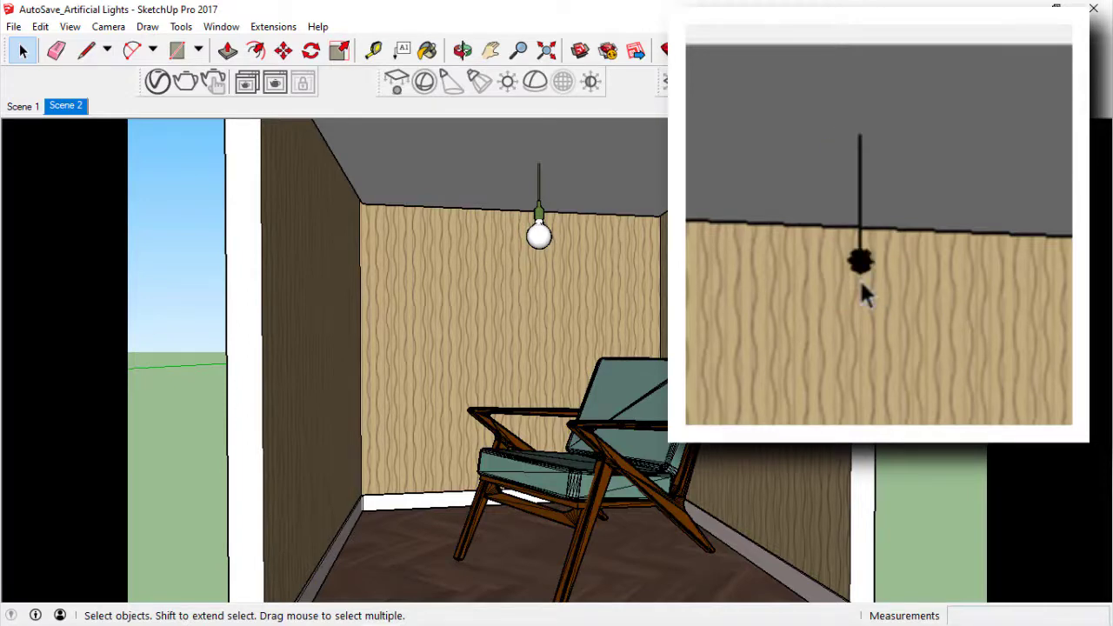
pyautogui.press('b')
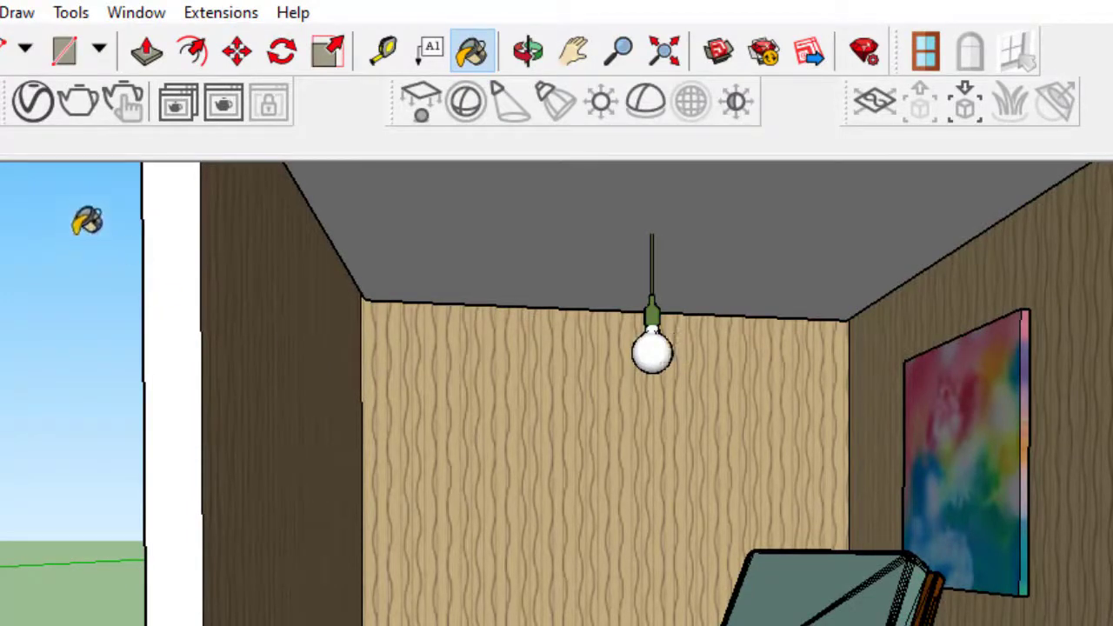
pyautogui.click(78, 103)
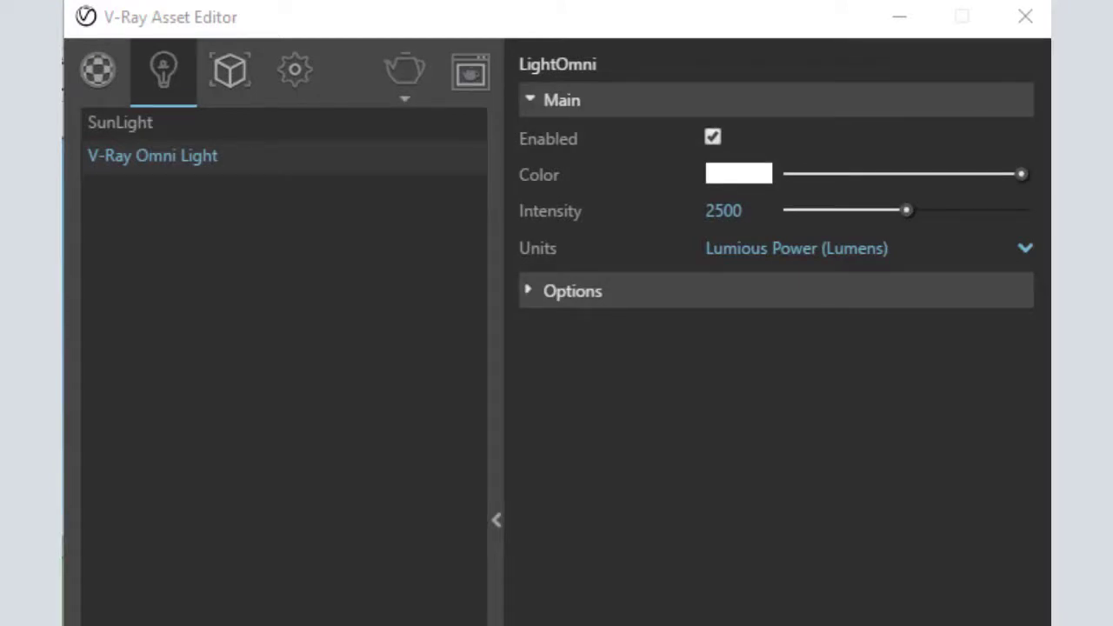
# Tint the omni light light blue (RGB 147, 201, 255) and render the room
pyautogui.click(733, 181)
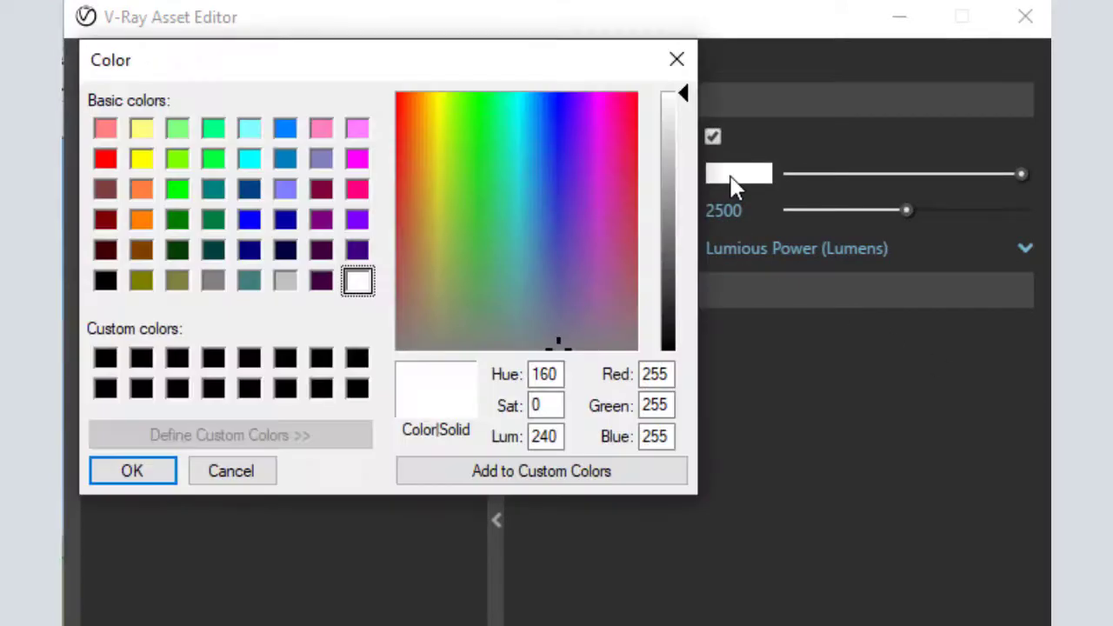
pyautogui.click(286, 128)
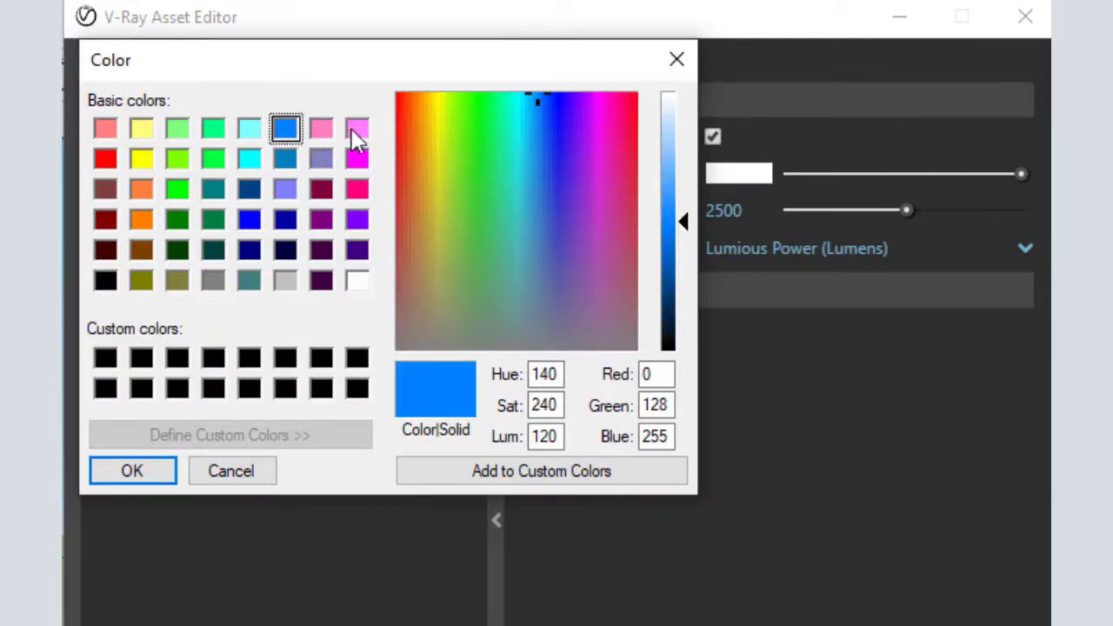
pyautogui.click(672, 149)
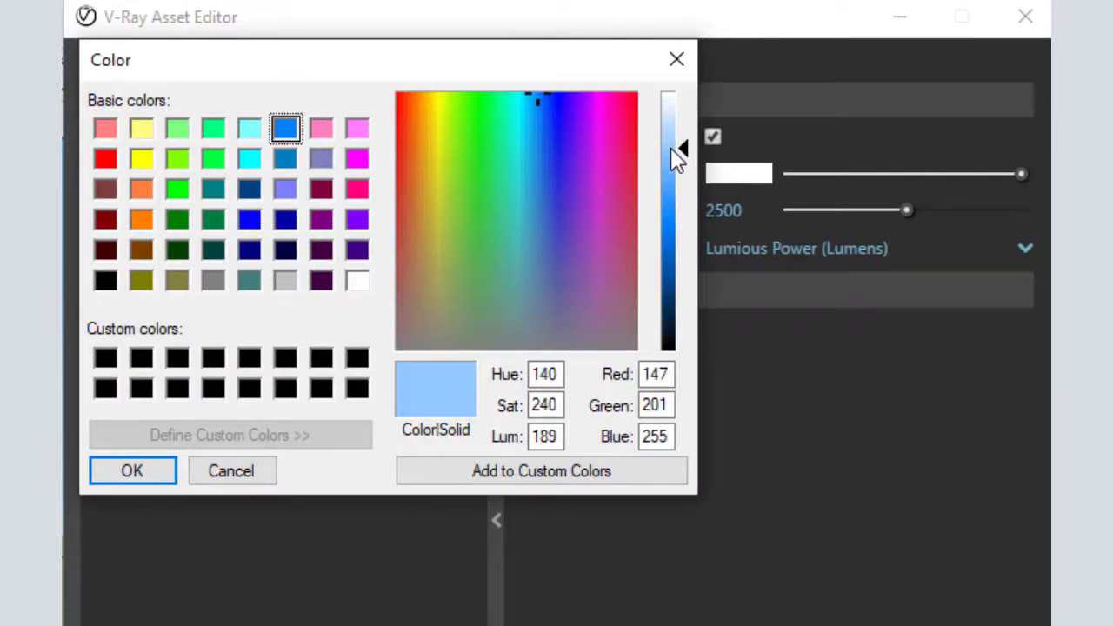
pyautogui.click(132, 472)
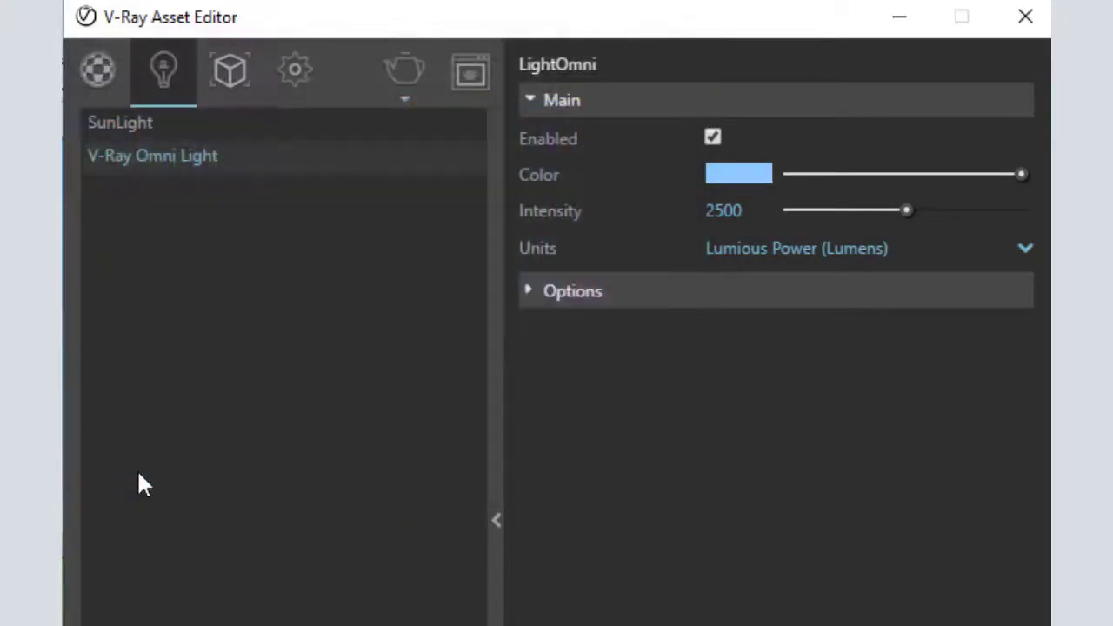
pyautogui.click(400, 101)
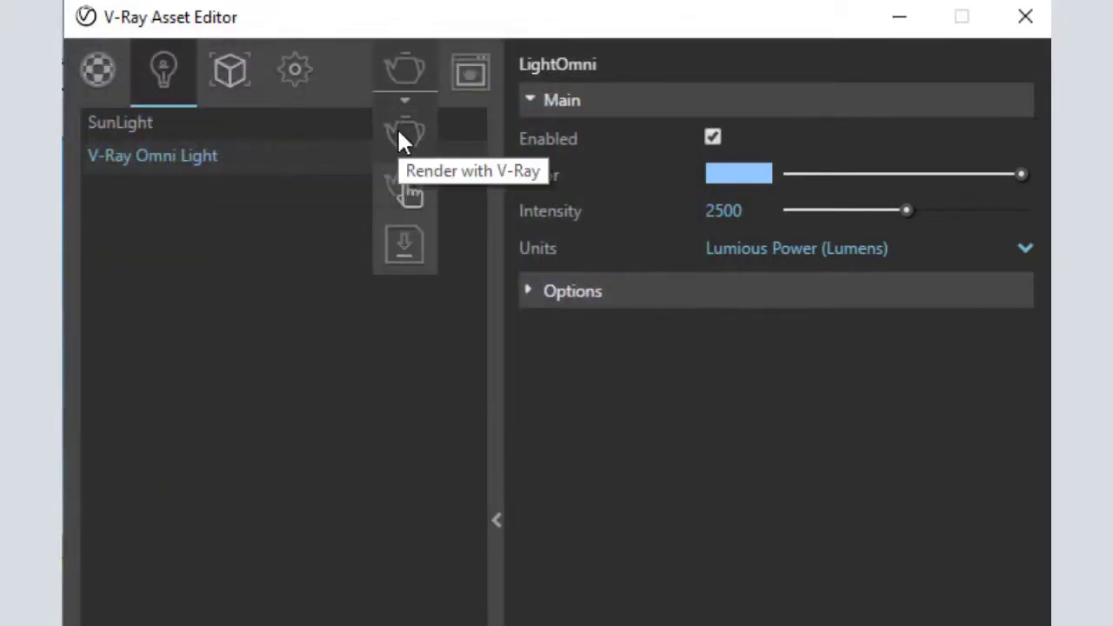
pyautogui.click(397, 126)
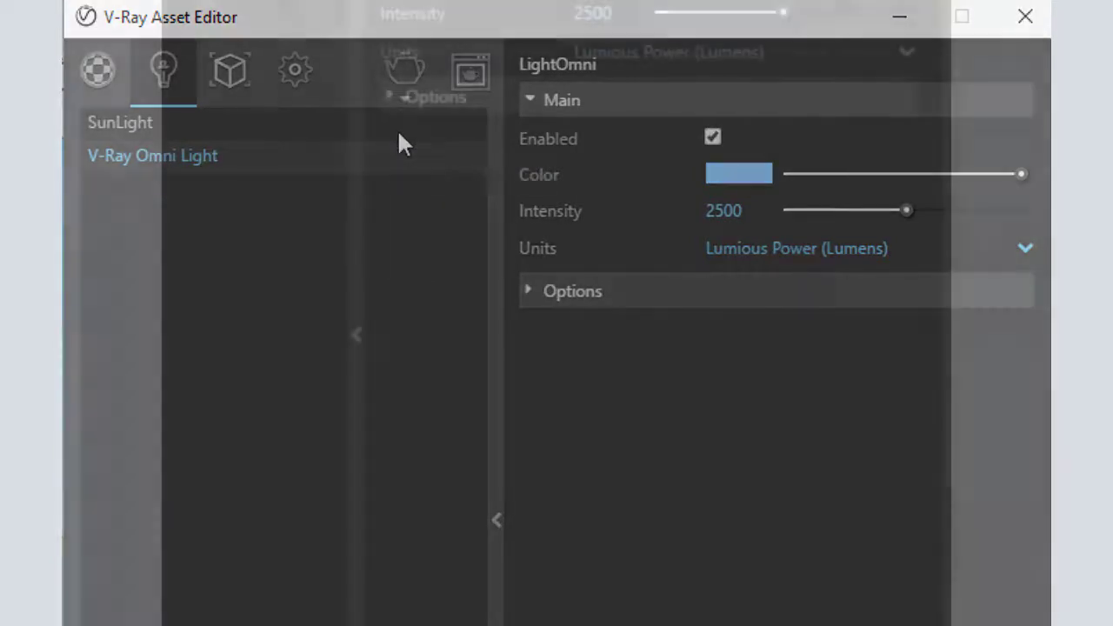